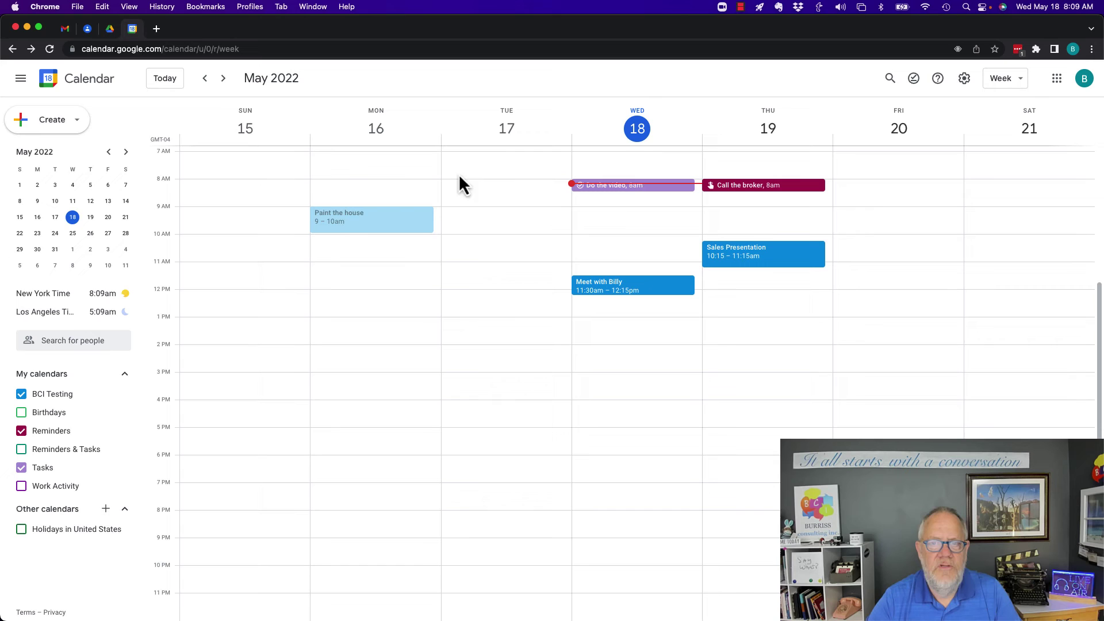
# - Inspect the 'Do the video' task and 'Call the broker' reminder details, closing without changes
pyautogui.click(591, 196)
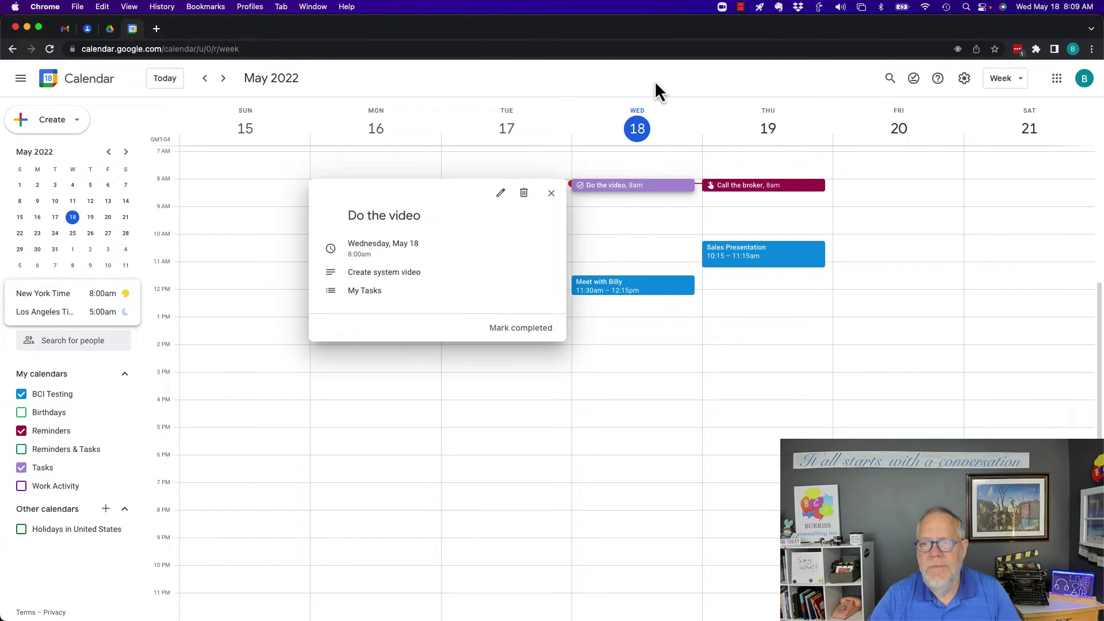
pyautogui.click(754, 165)
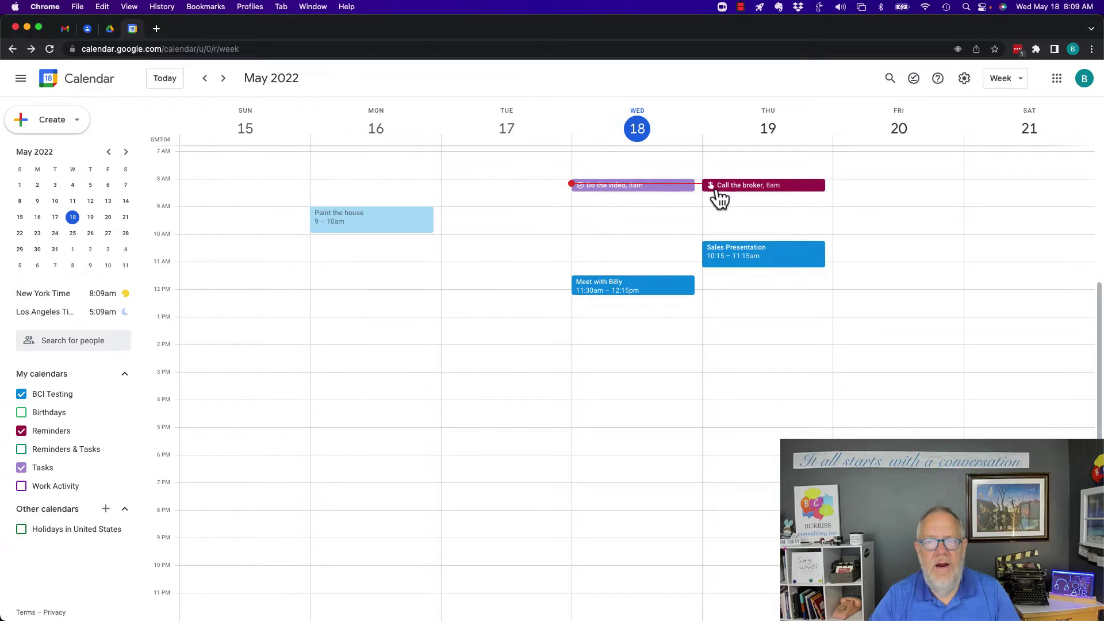
pyautogui.click(738, 188)
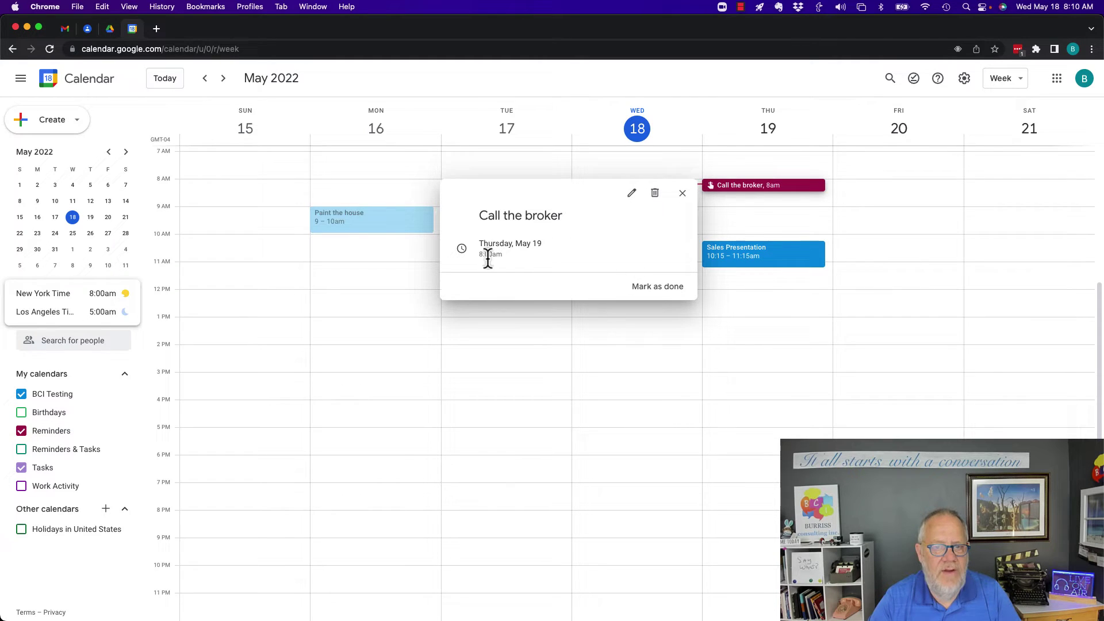
pyautogui.click(630, 193)
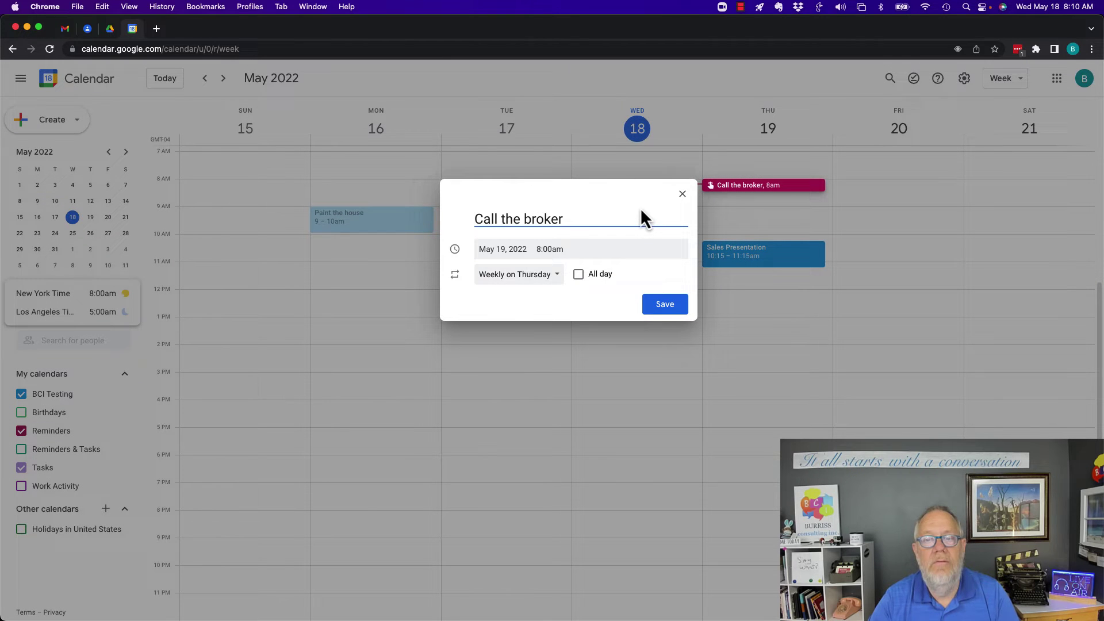
pyautogui.press('Escape')
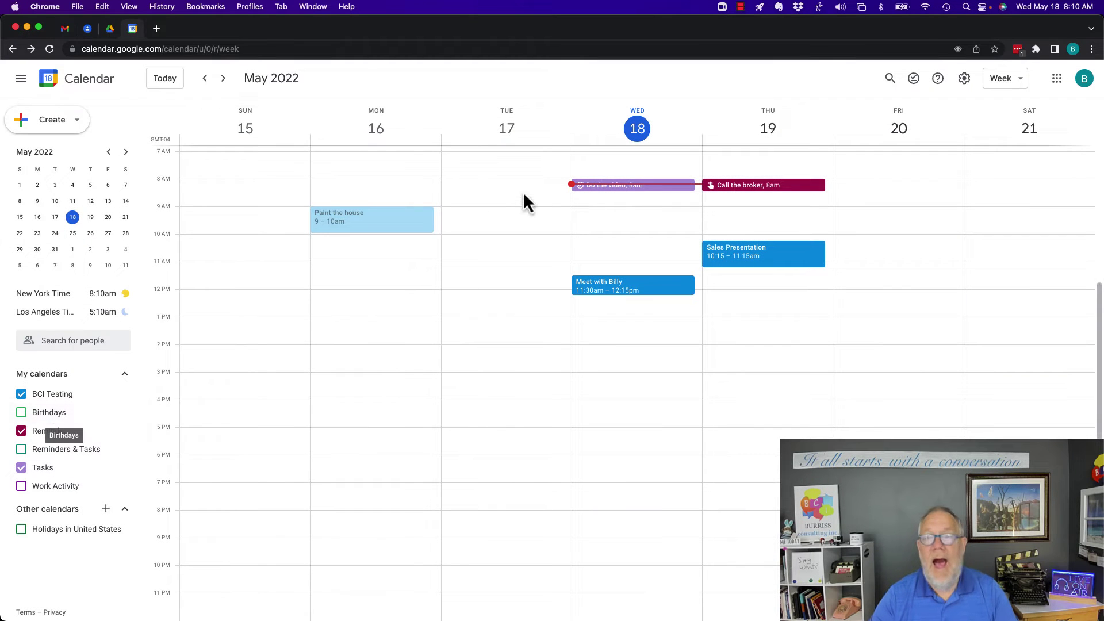
# - Hide and reshow the Reminders and Tasks calendars, then turn on the Reminders & Tasks calendar
pyautogui.click(20, 432)
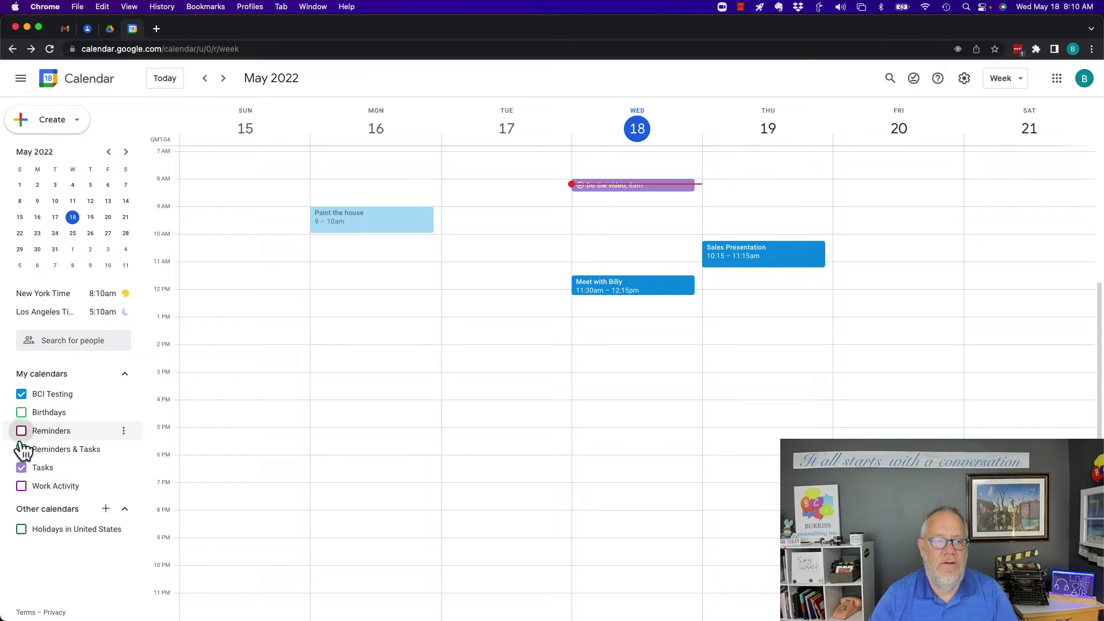
pyautogui.click(20, 470)
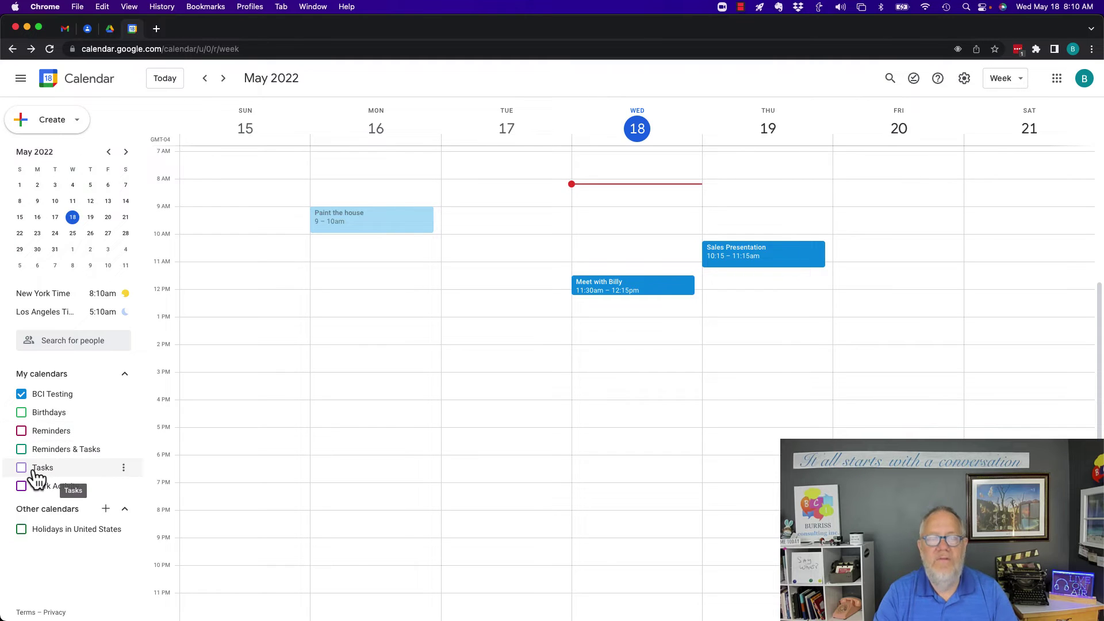
pyautogui.click(23, 471)
pyautogui.click(23, 433)
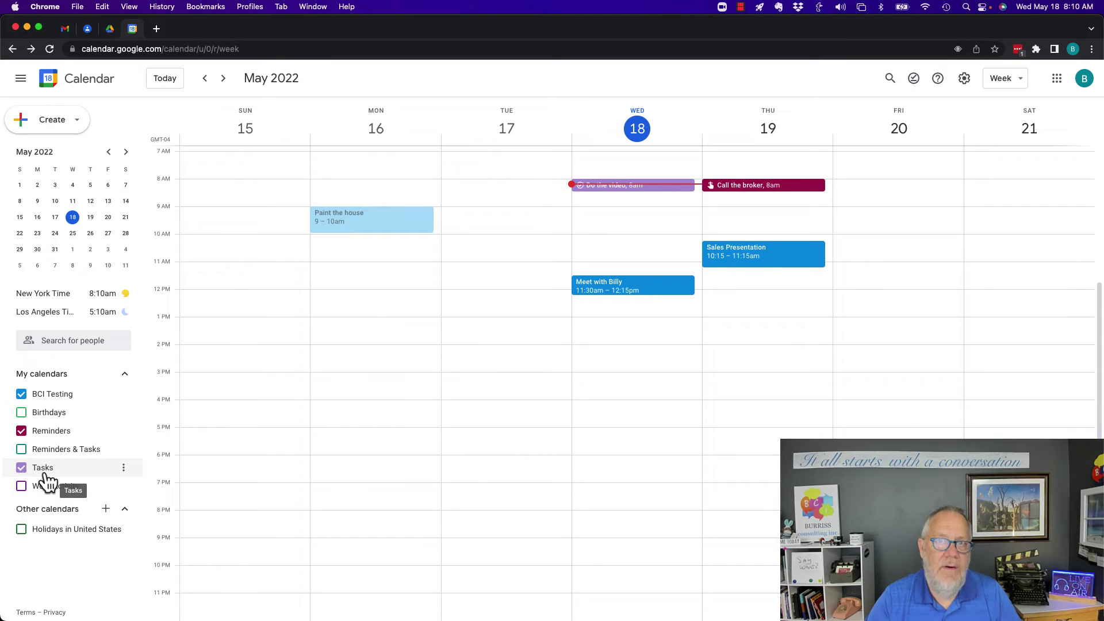
pyautogui.click(22, 450)
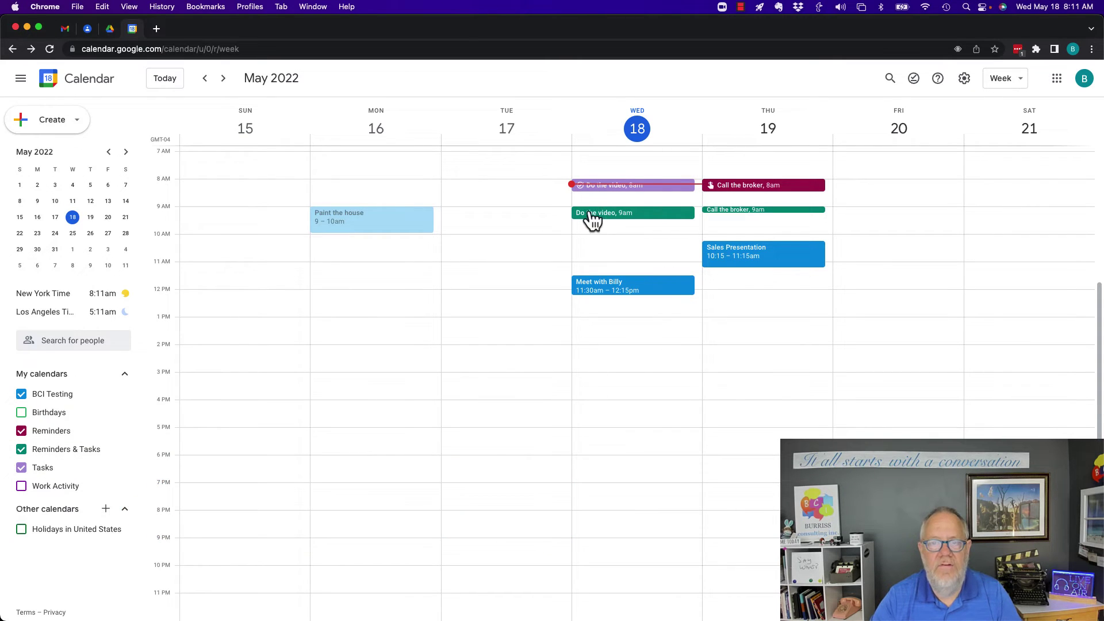
# - Open the 9am 'Do the video' event editor and remove its existing notifications
pyautogui.click(624, 214)
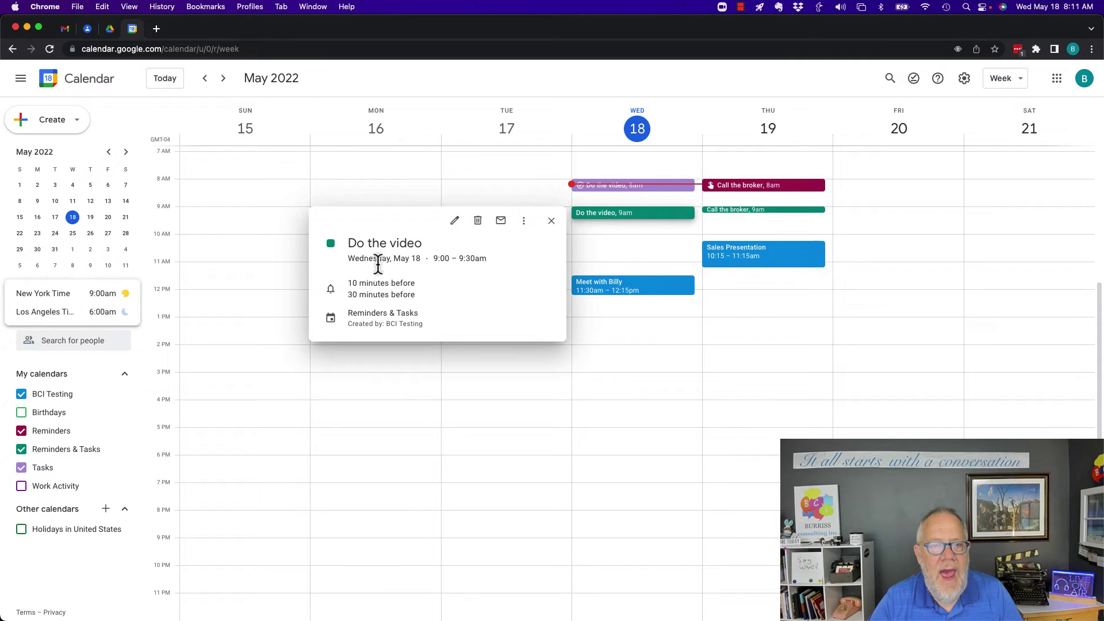
pyautogui.click(454, 222)
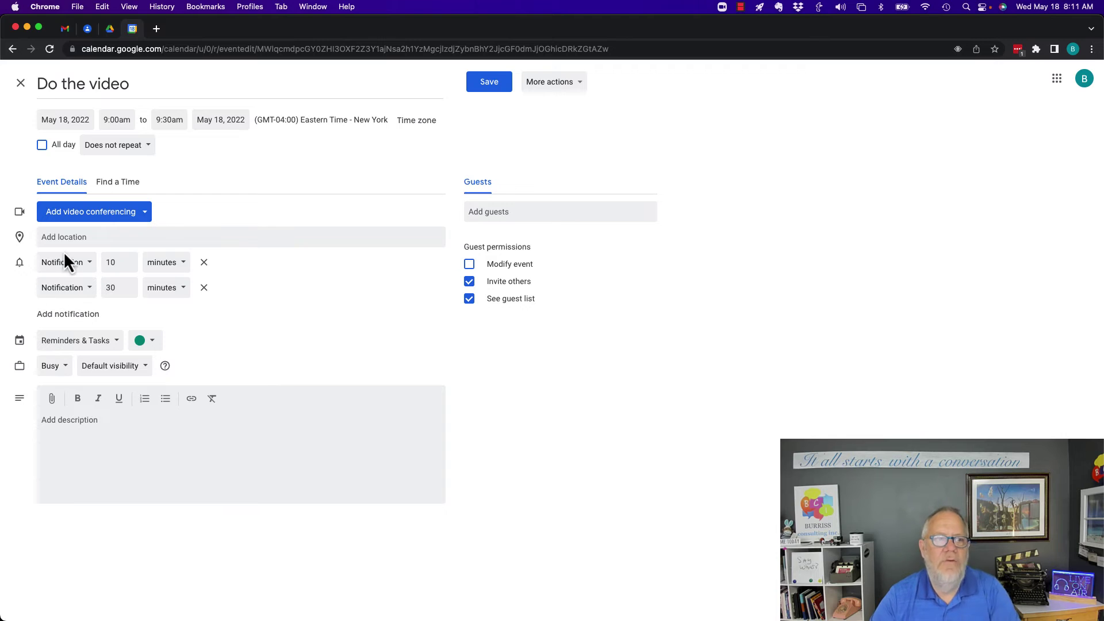
pyautogui.click(204, 264)
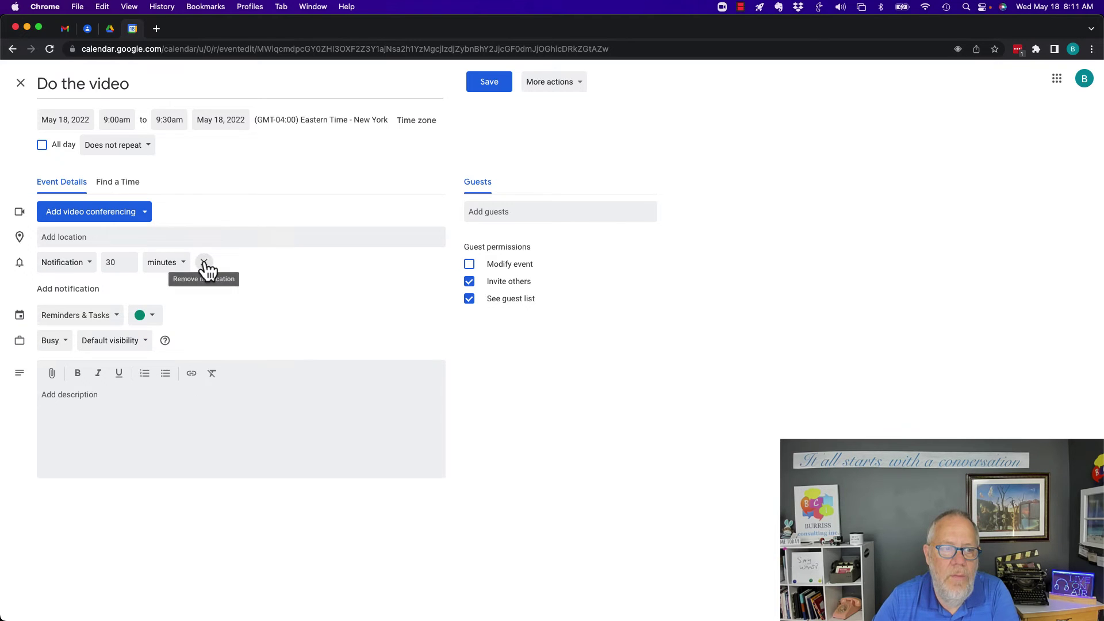
pyautogui.click(206, 265)
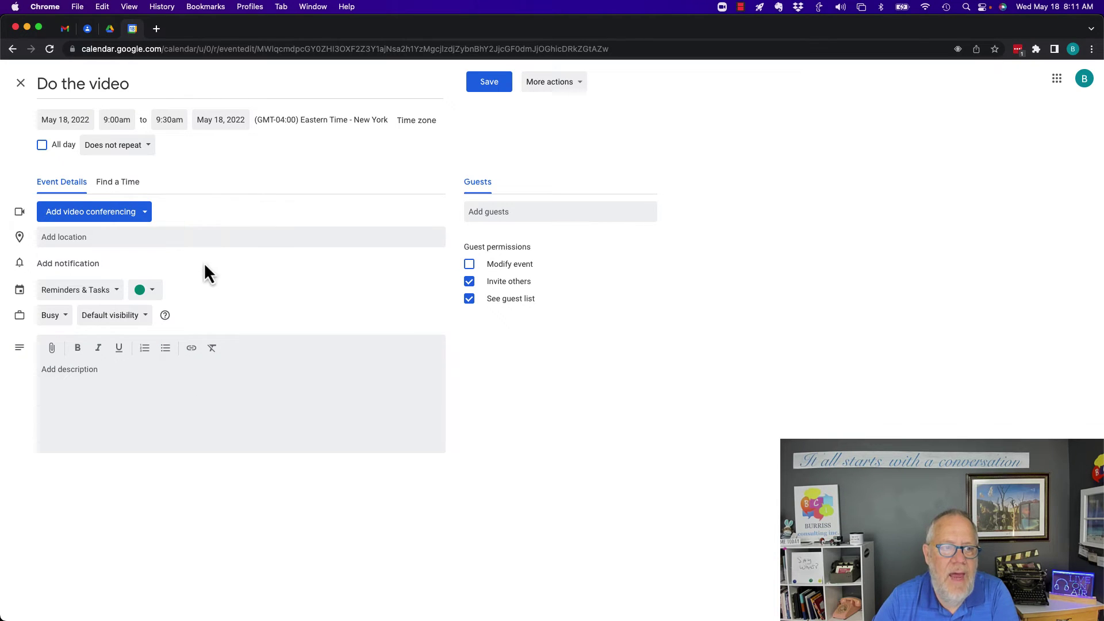
# - Add two Notification alerts to 'Do the video': 30 minutes and 10 minutes before
pyautogui.click(82, 266)
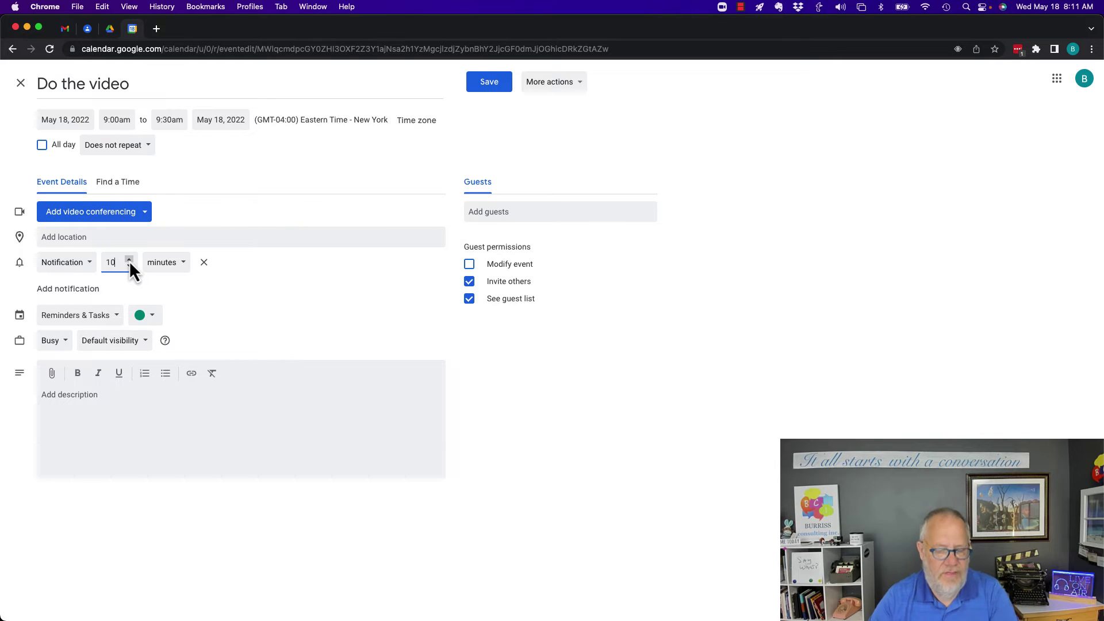
pyautogui.press('BackSpace')
pyautogui.press('BackSpace')
pyautogui.write('30')
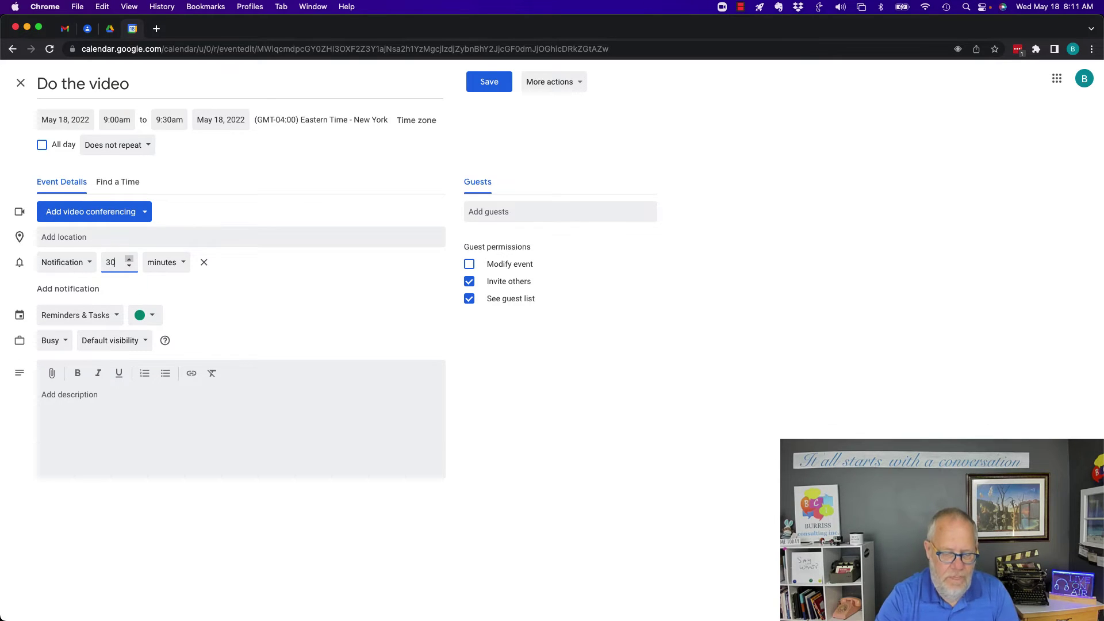
pyautogui.click(80, 289)
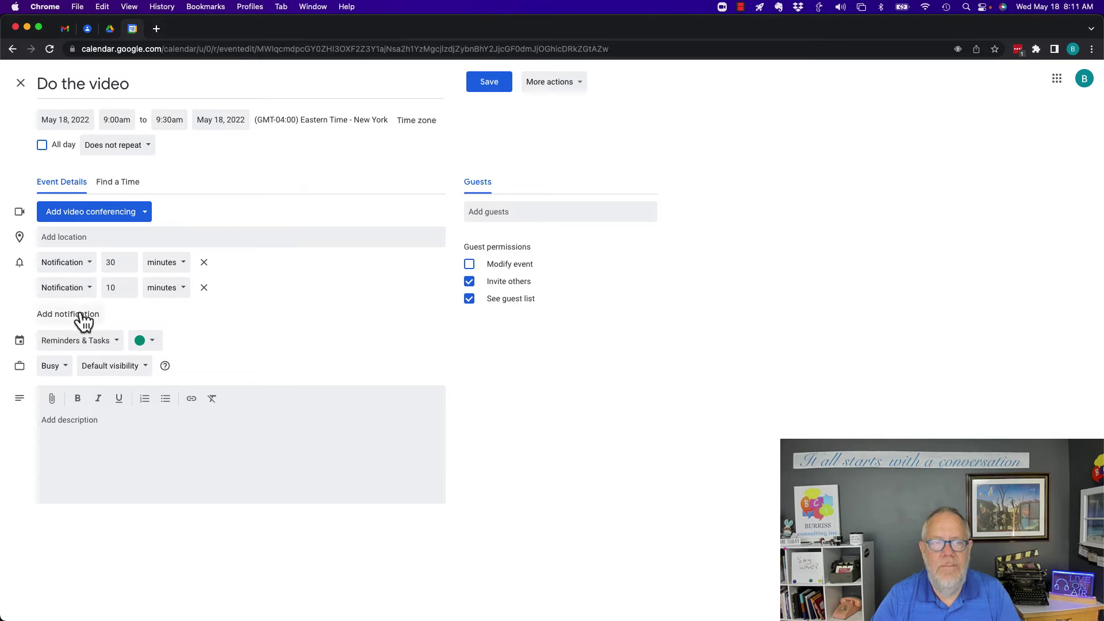
pyautogui.click(86, 289)
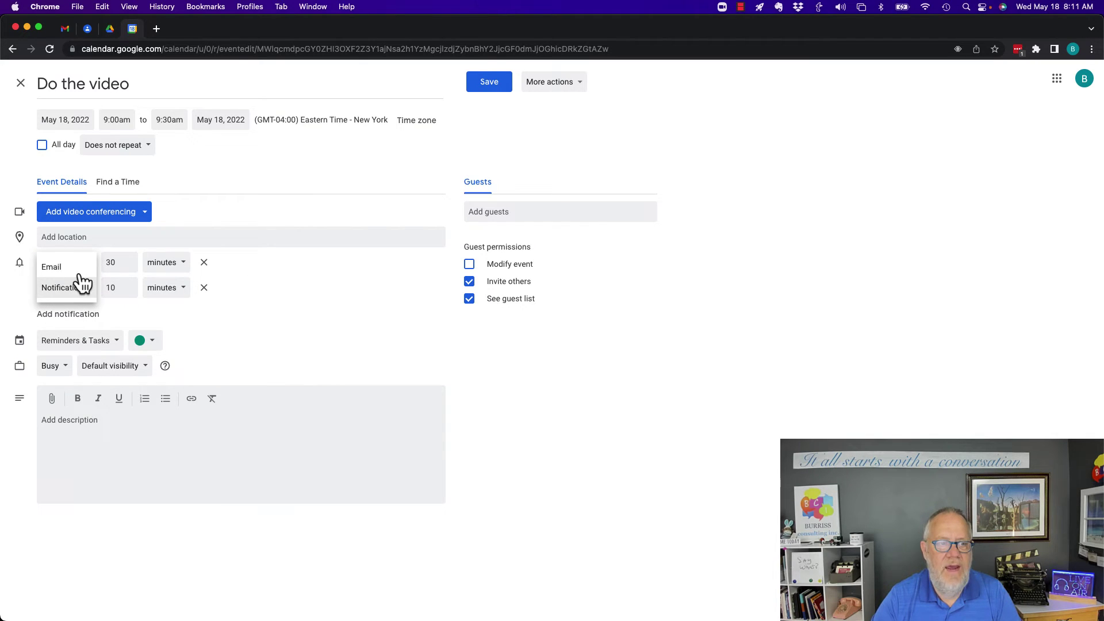
pyautogui.click(269, 291)
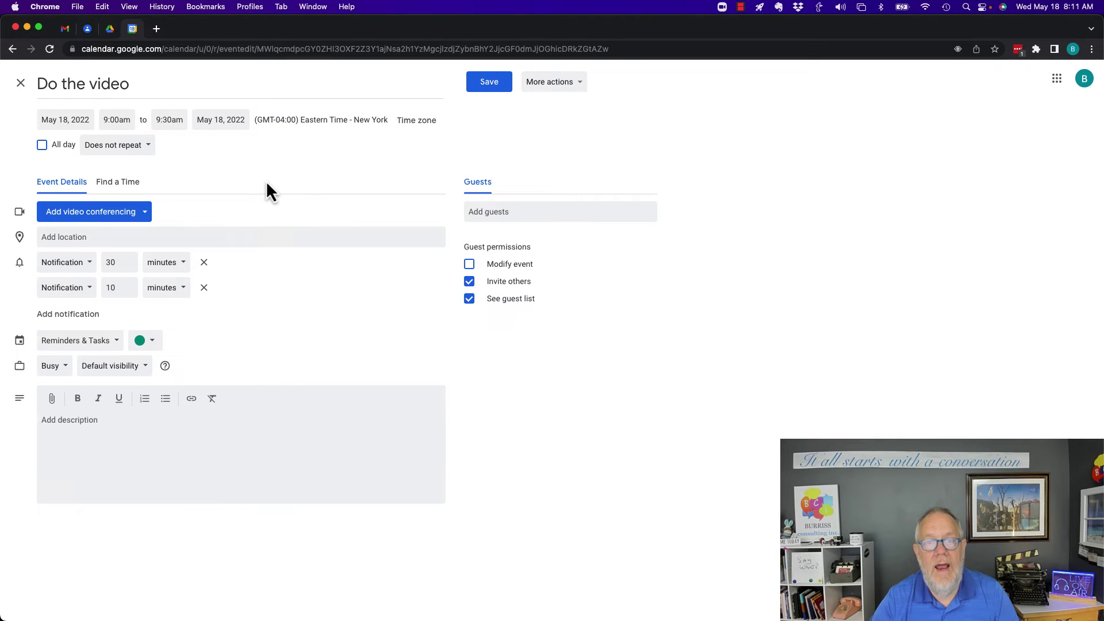
# - Save 'Do the video', then hide and reshow the Reminders & Tasks calendar
pyautogui.click(490, 82)
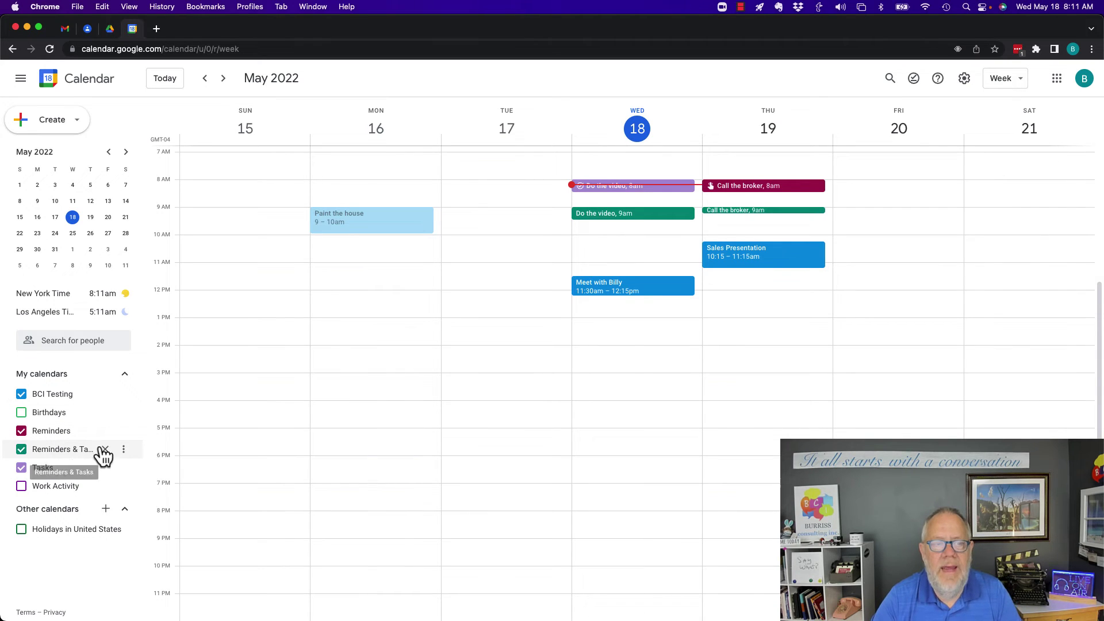
pyautogui.click(22, 450)
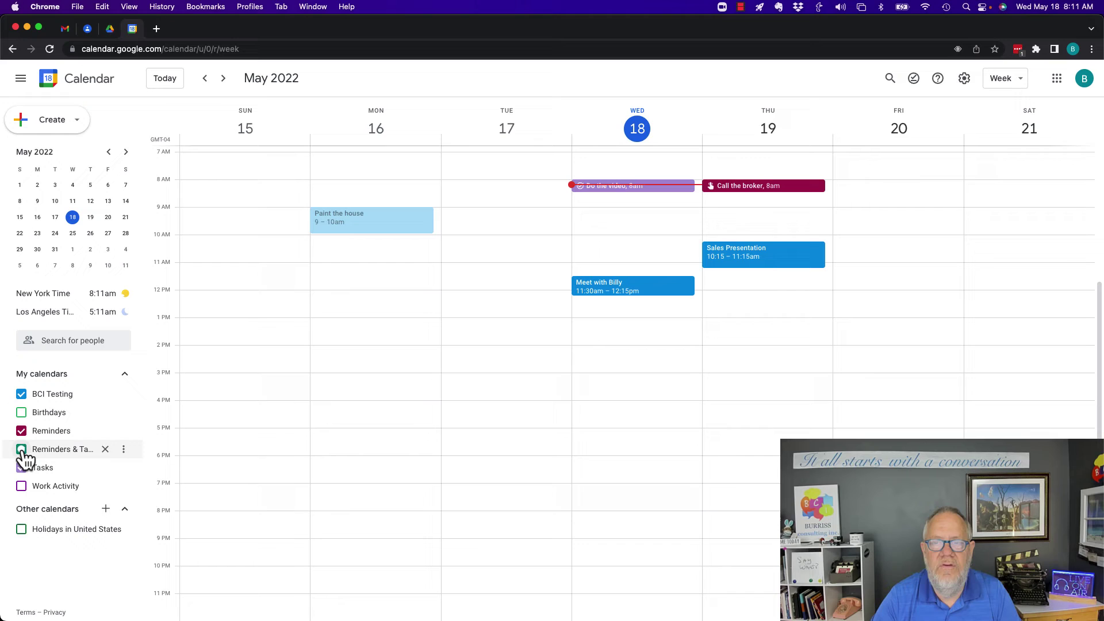
pyautogui.click(22, 450)
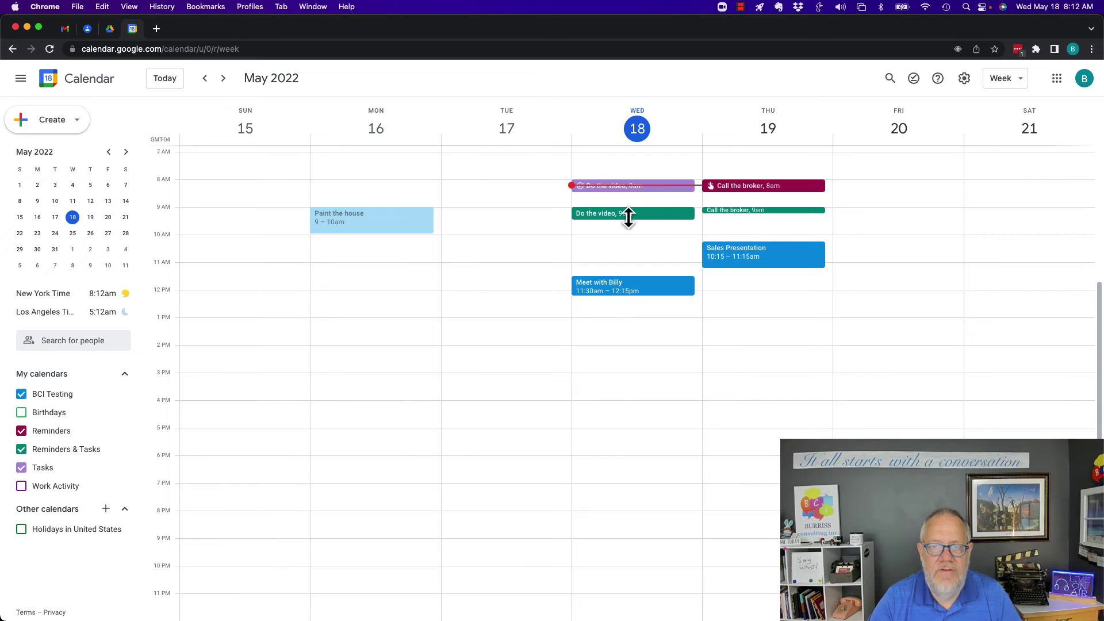
# - Set the 9am 'Call the broker' event to repeat weekly on Thursday
pyautogui.click(736, 210)
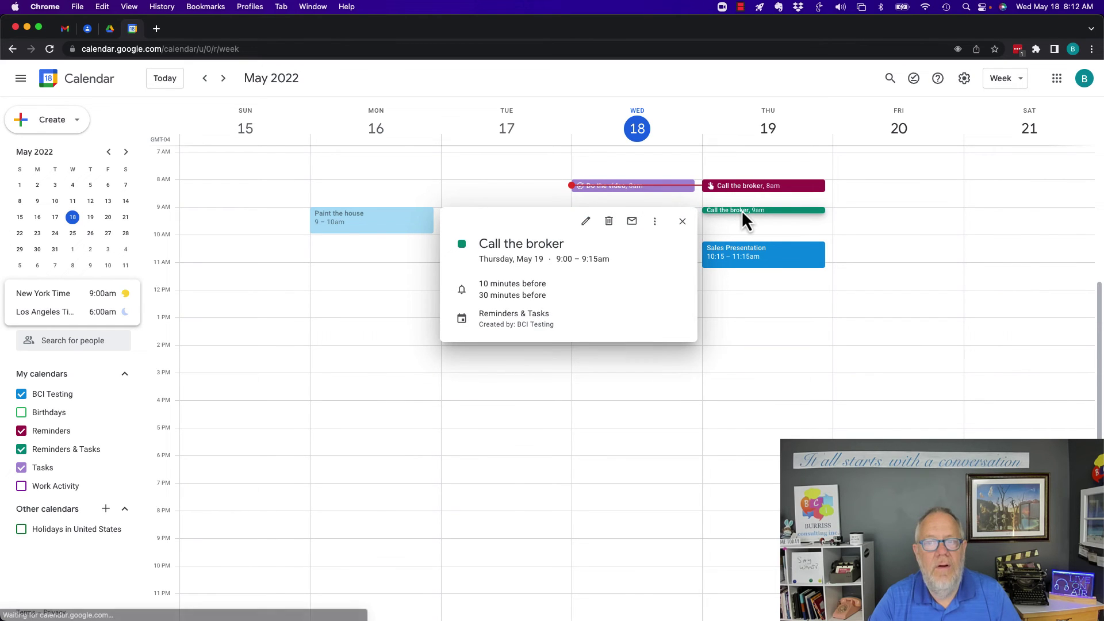
pyautogui.click(586, 222)
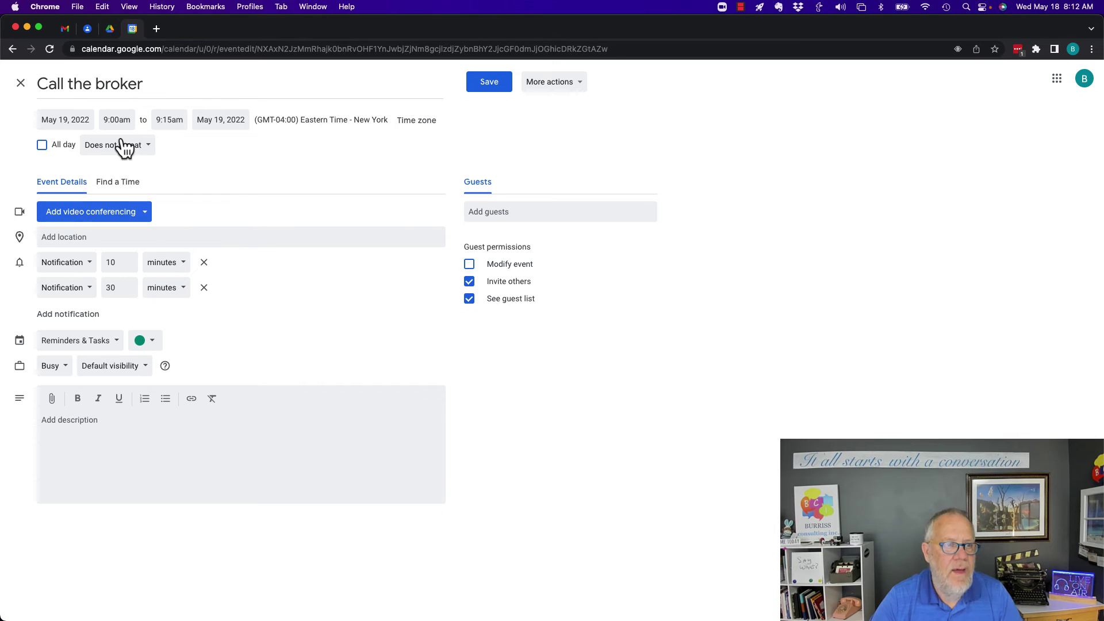
pyautogui.click(92, 151)
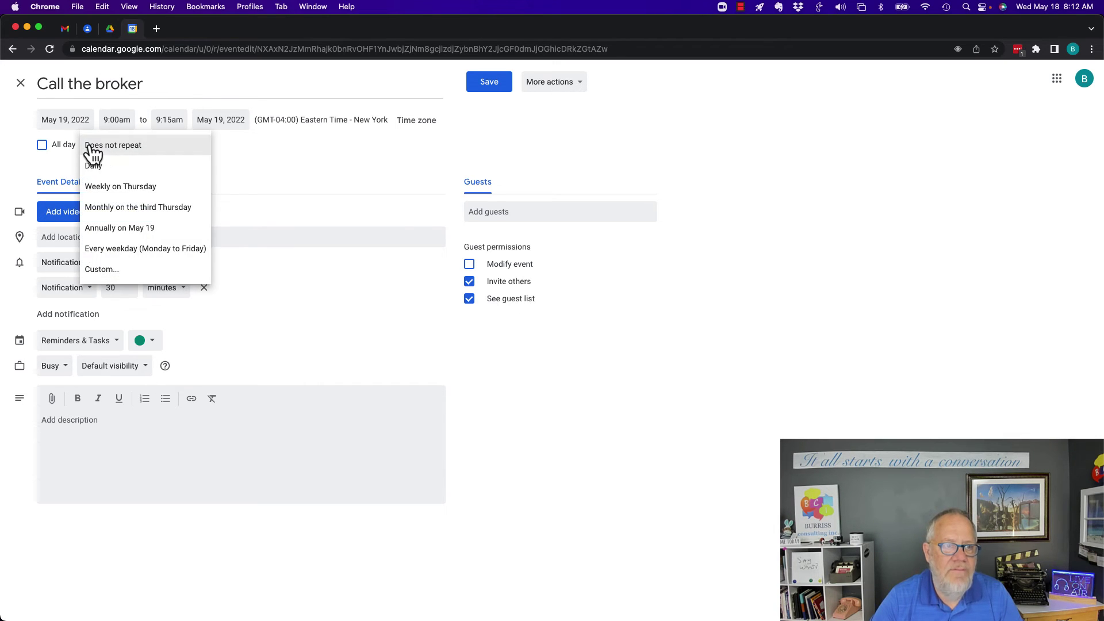
pyautogui.click(115, 188)
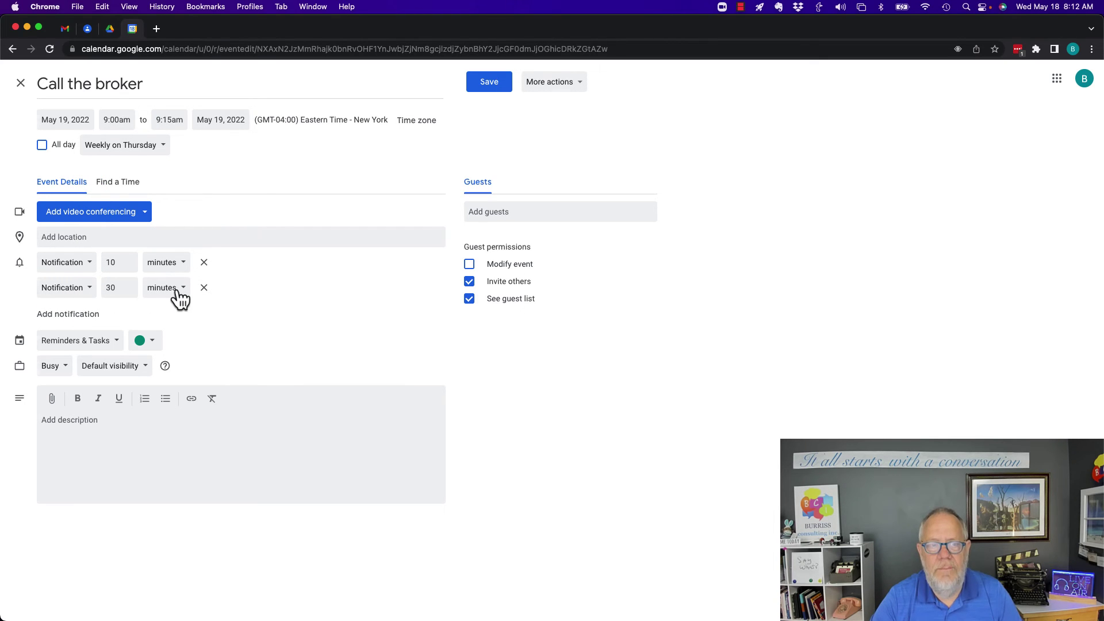
# - Change 'Call the broker' availability from Busy to Free and save the event
pyautogui.click(82, 431)
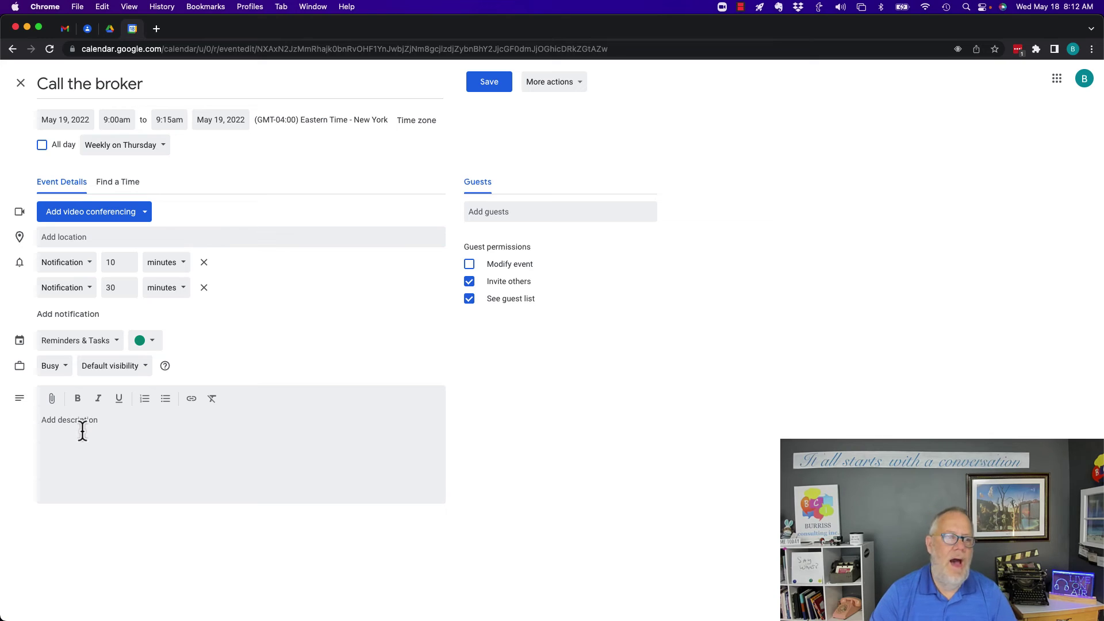
pyautogui.click(63, 371)
pyautogui.click(53, 385)
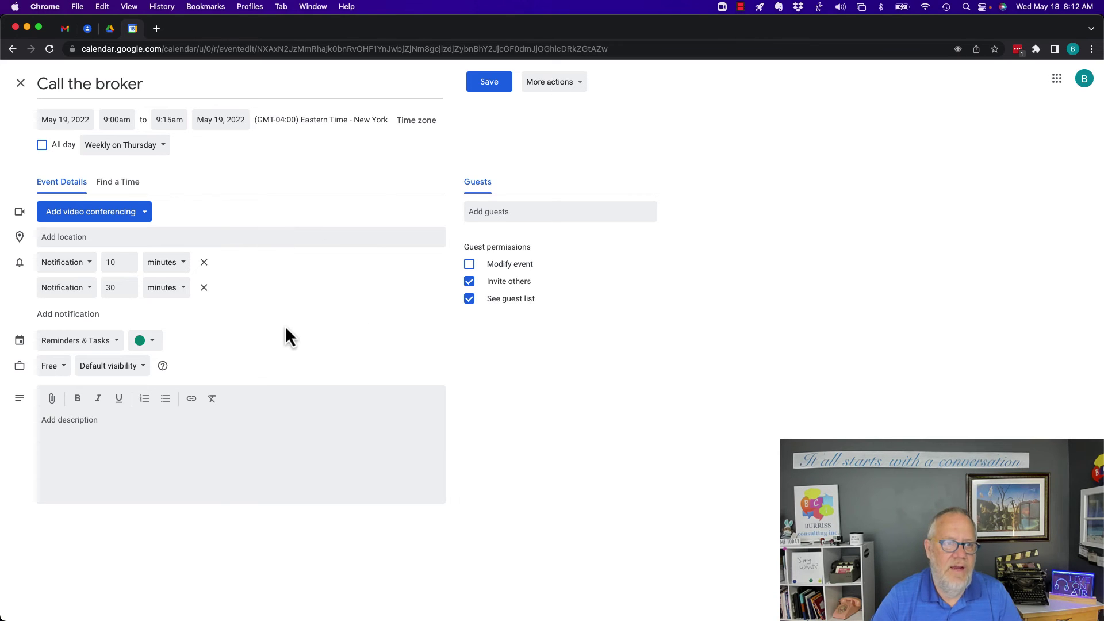
pyautogui.click(485, 84)
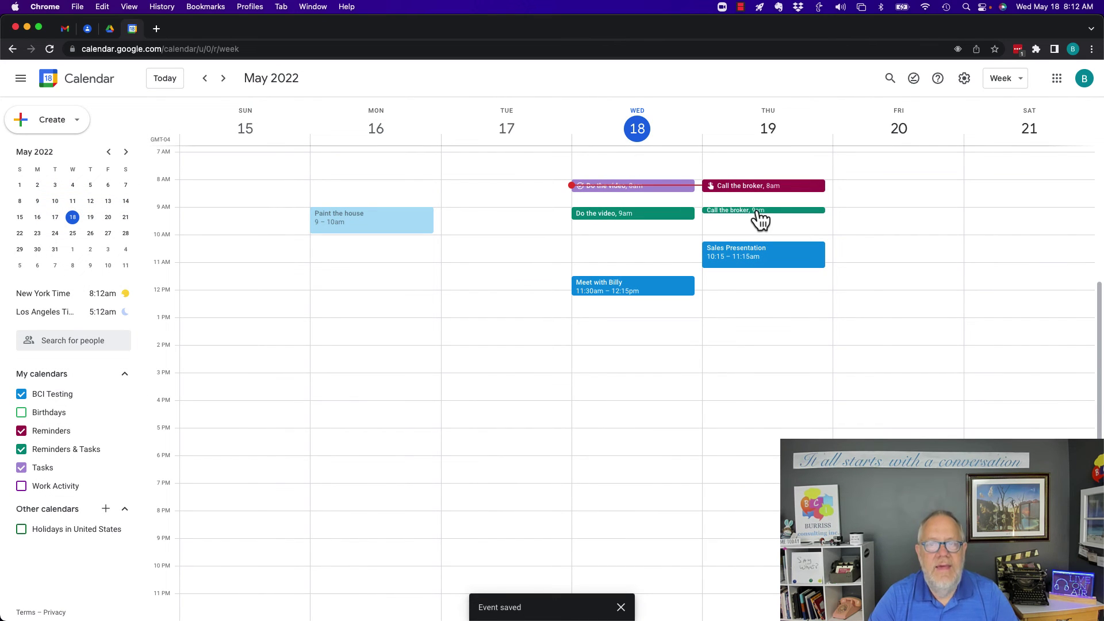
# - Uncheck the Reminders, Tasks and Reminders & Tasks calendars, leaving only BCI Testing events visible
pyautogui.click(22, 450)
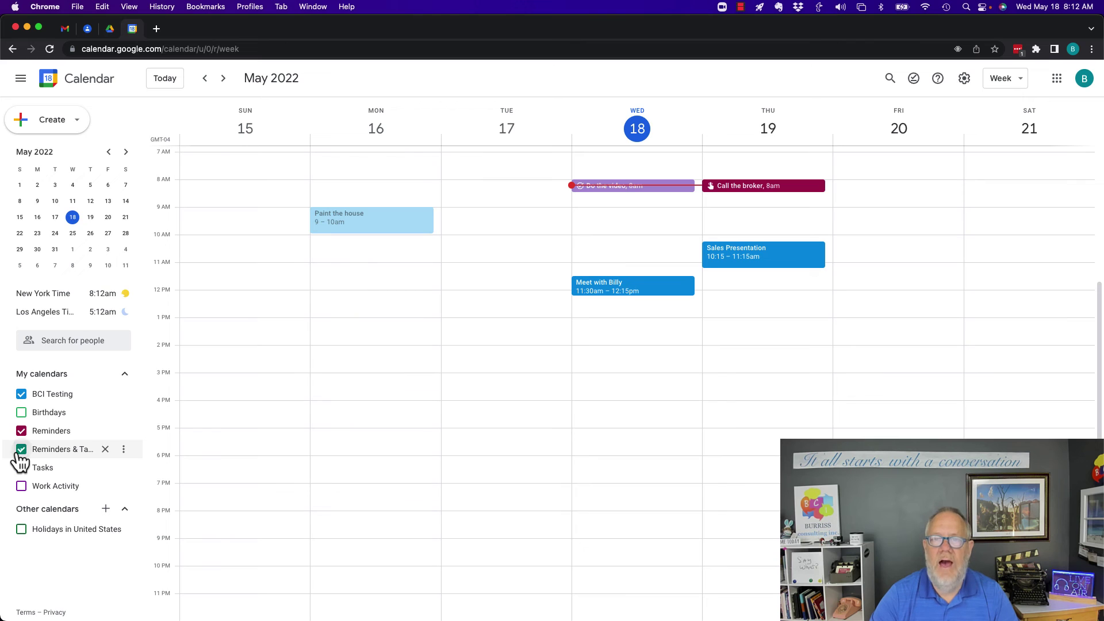
pyautogui.click(21, 450)
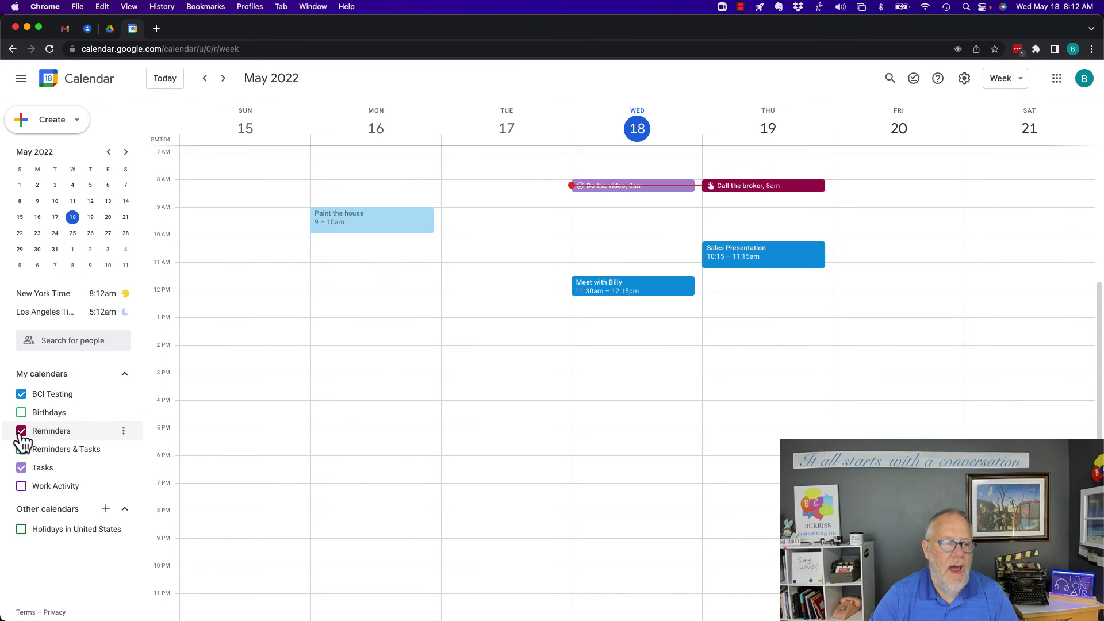
pyautogui.click(21, 432)
pyautogui.click(21, 468)
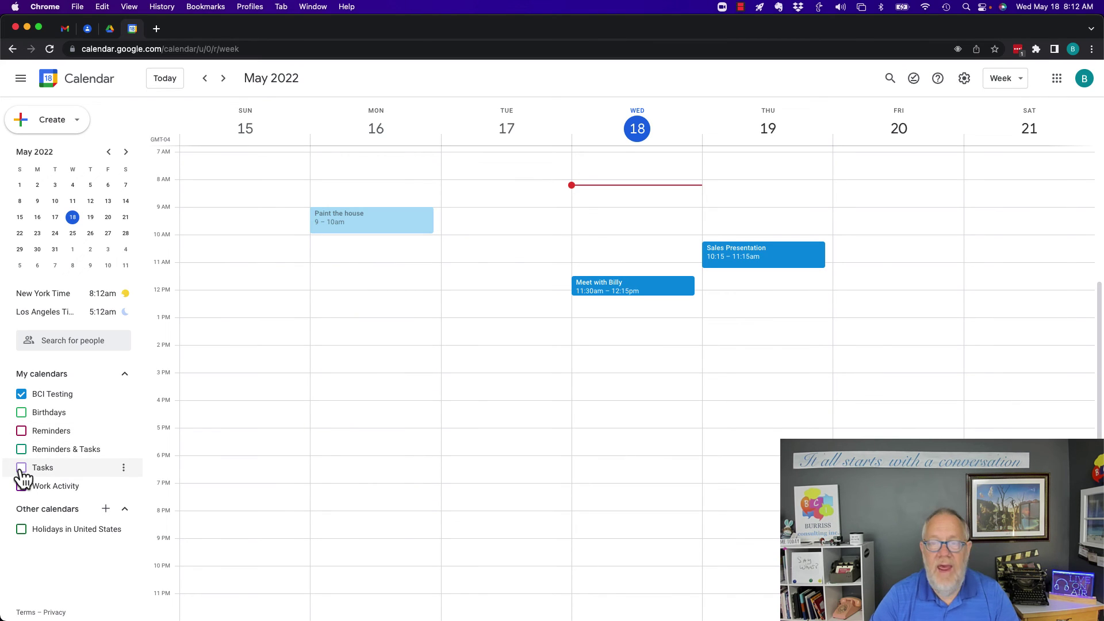
pyautogui.click(46, 451)
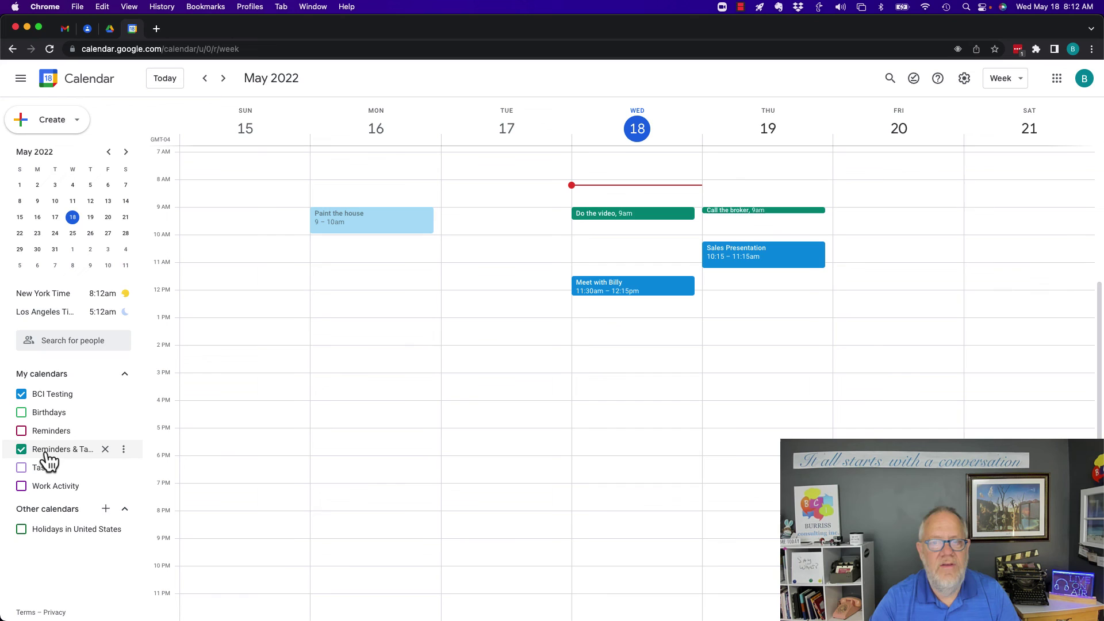
pyautogui.click(49, 460)
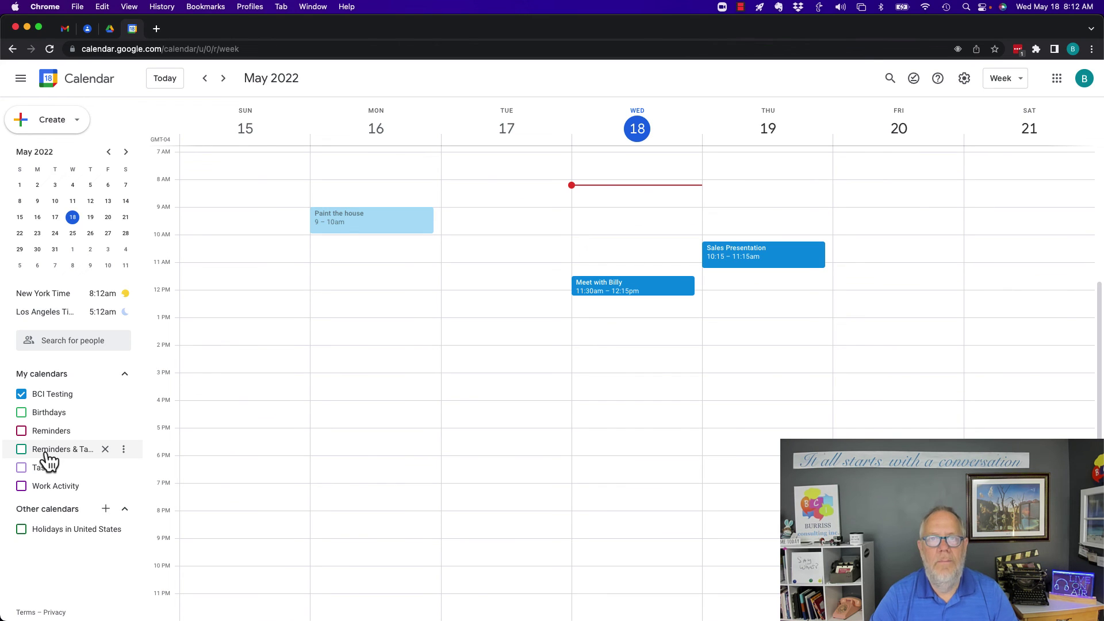